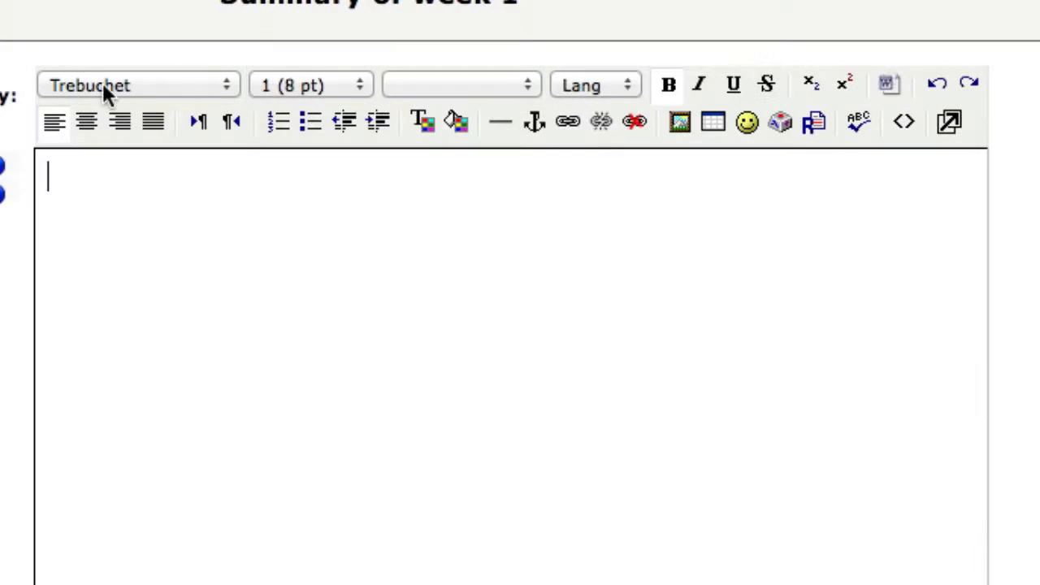
- Enter "Choose a nice font." in the week 1 summary
click(72, 191)
text(Choose a nice font.)
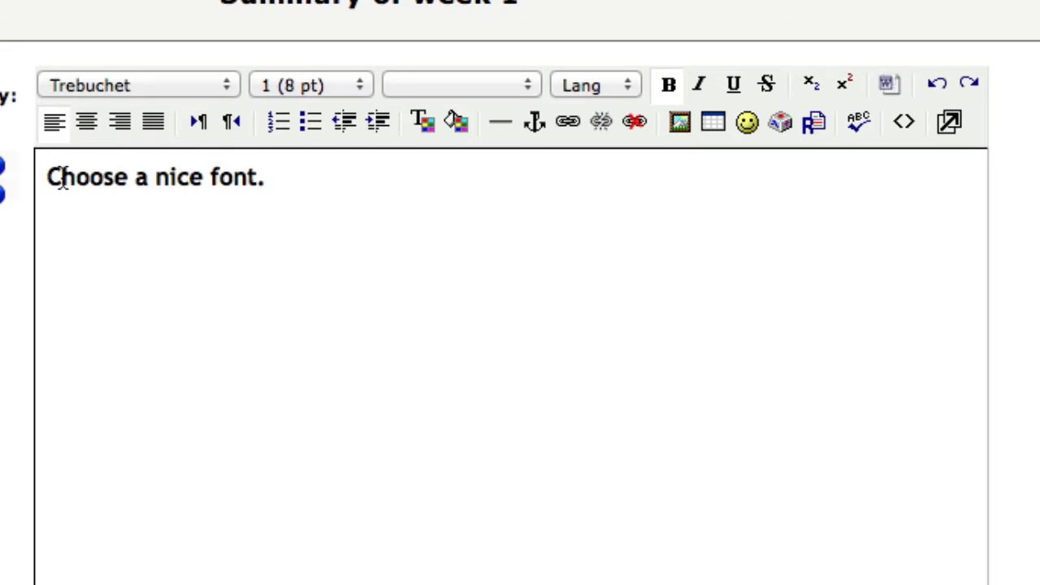
- Set the font of the whole sentence "Choose a nice font." to Georgia
drag(268, 177, 47, 176)
click(118, 85)
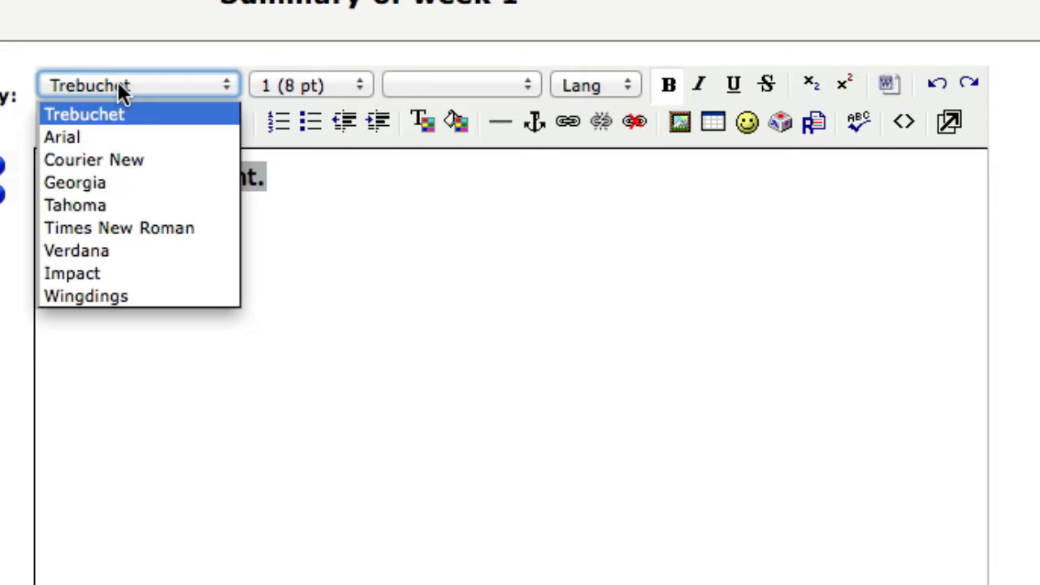
click(124, 181)
click(289, 174)
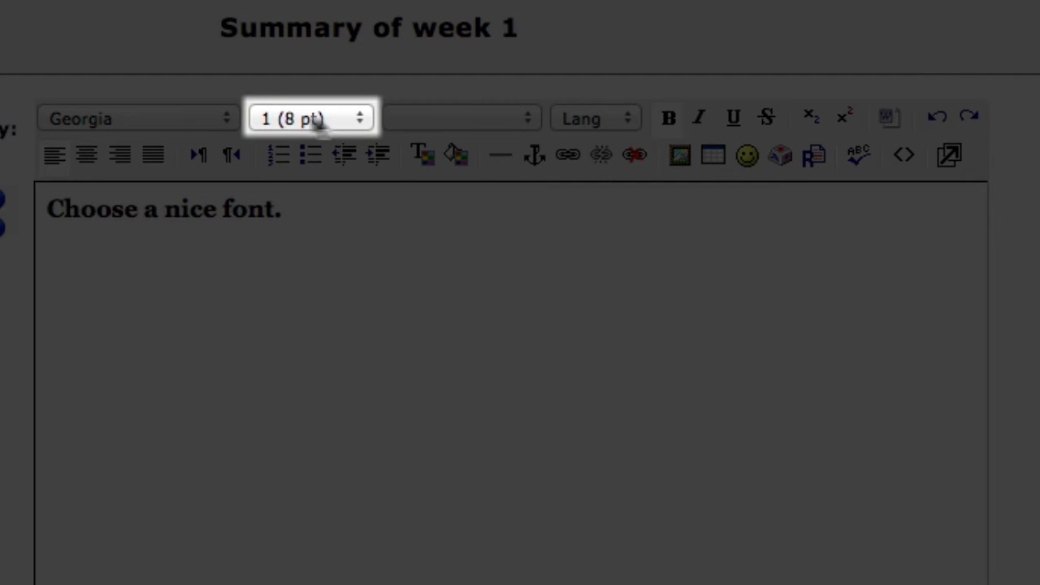
click(317, 120)
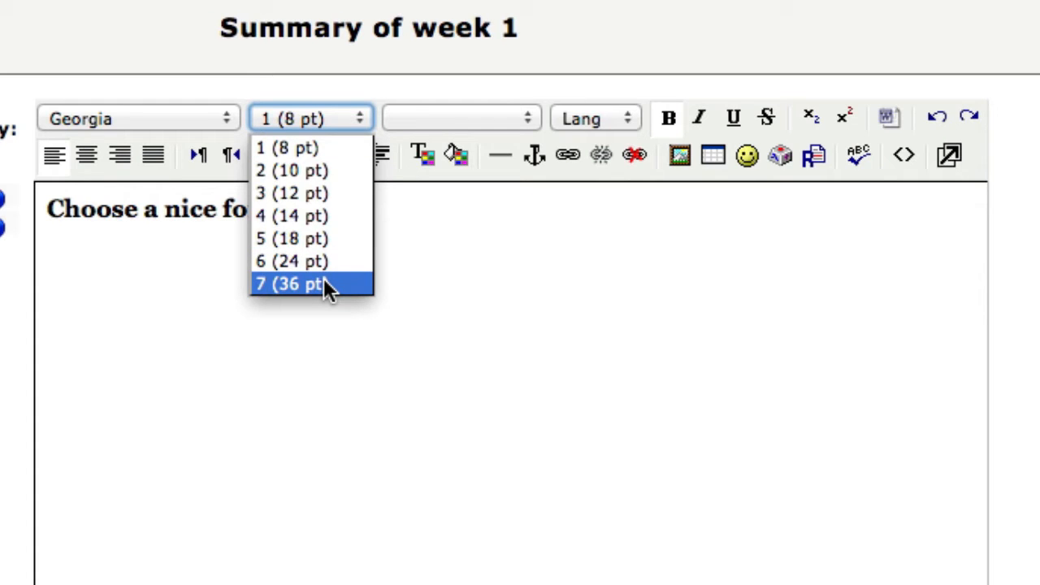
click(447, 223)
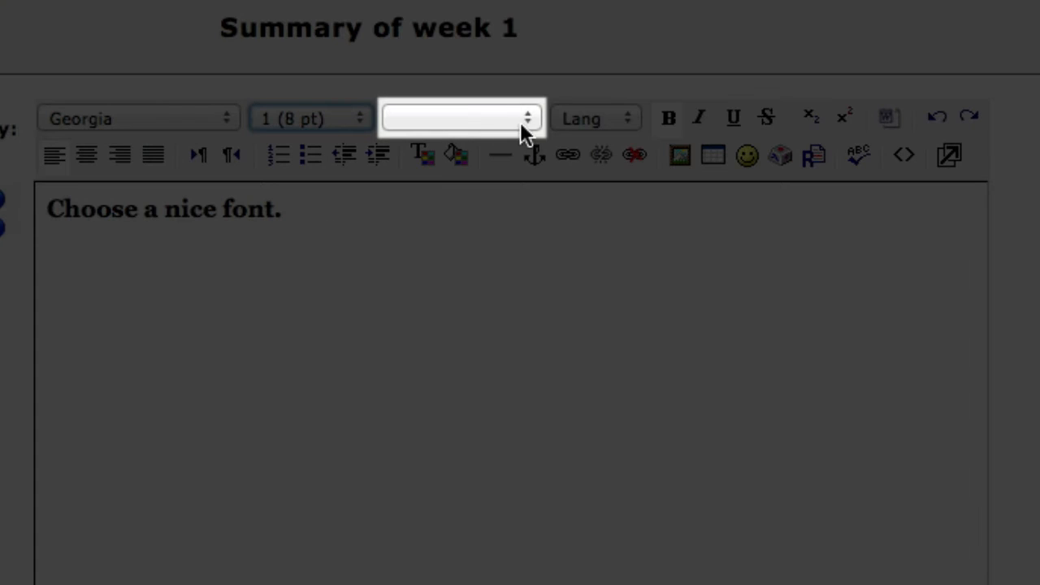
click(520, 123)
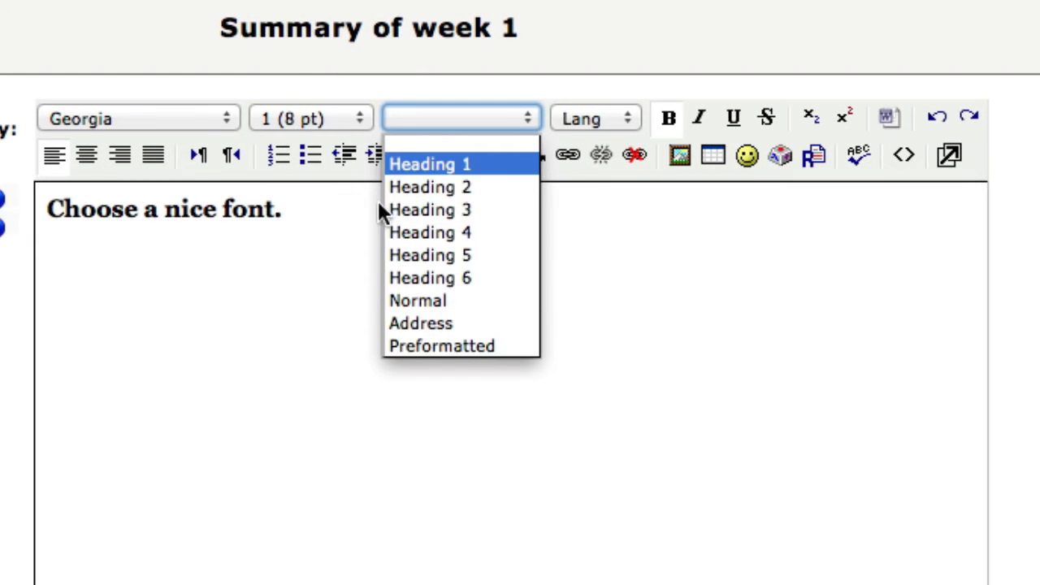
click(285, 214)
- Apply the Heading 3 style to the sentence in the summary
drag(285, 214, 47, 209)
click(426, 121)
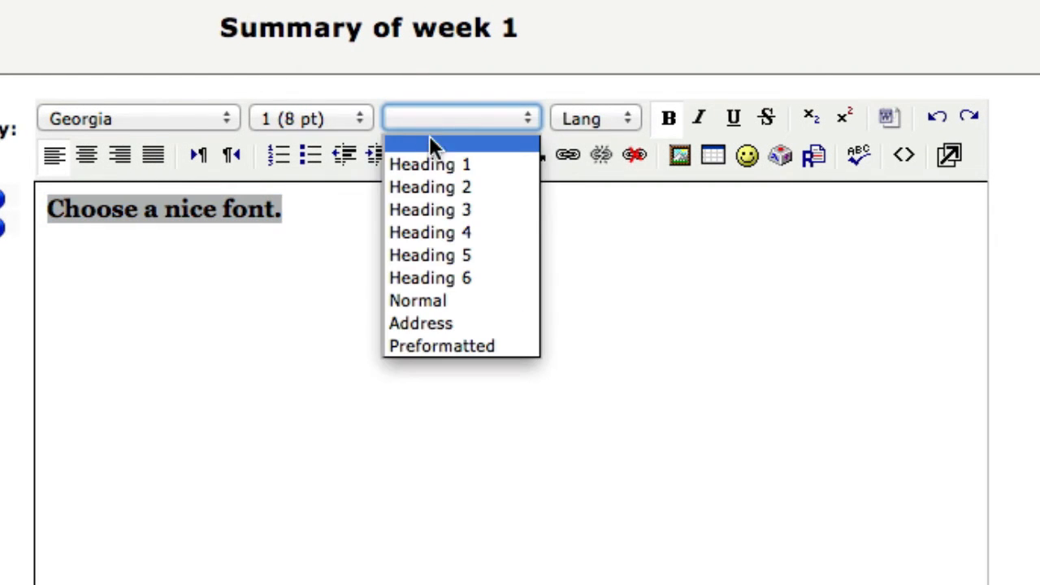
click(444, 210)
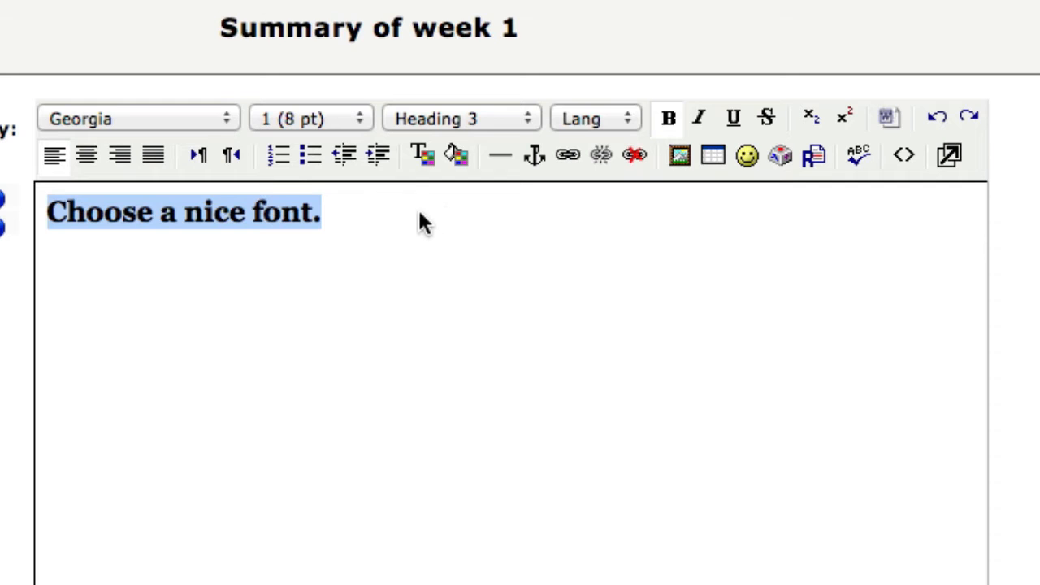
click(409, 208)
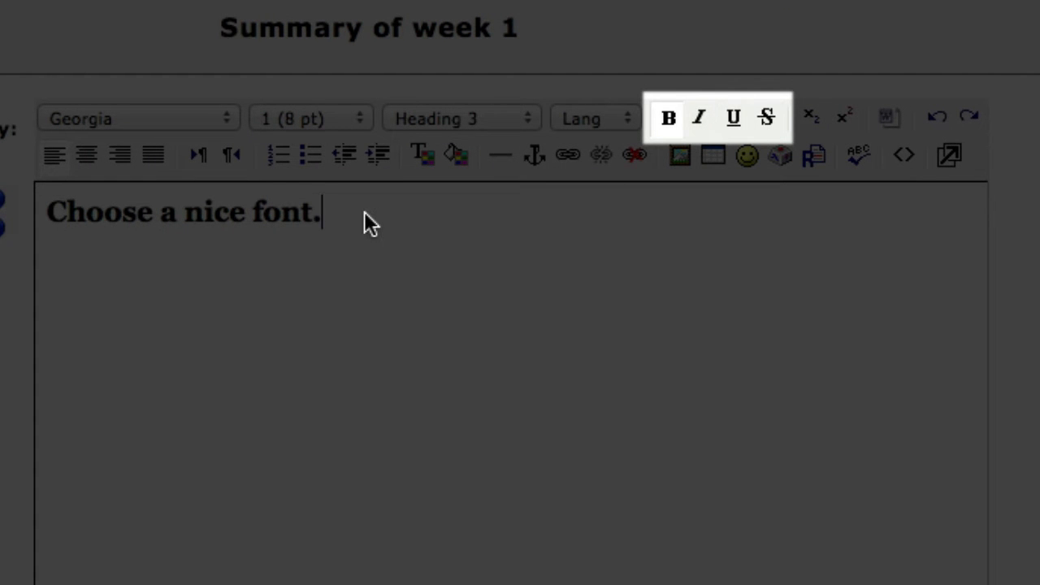
- Make the heading text italic, underlined and struck through
drag(364, 216, 44, 213)
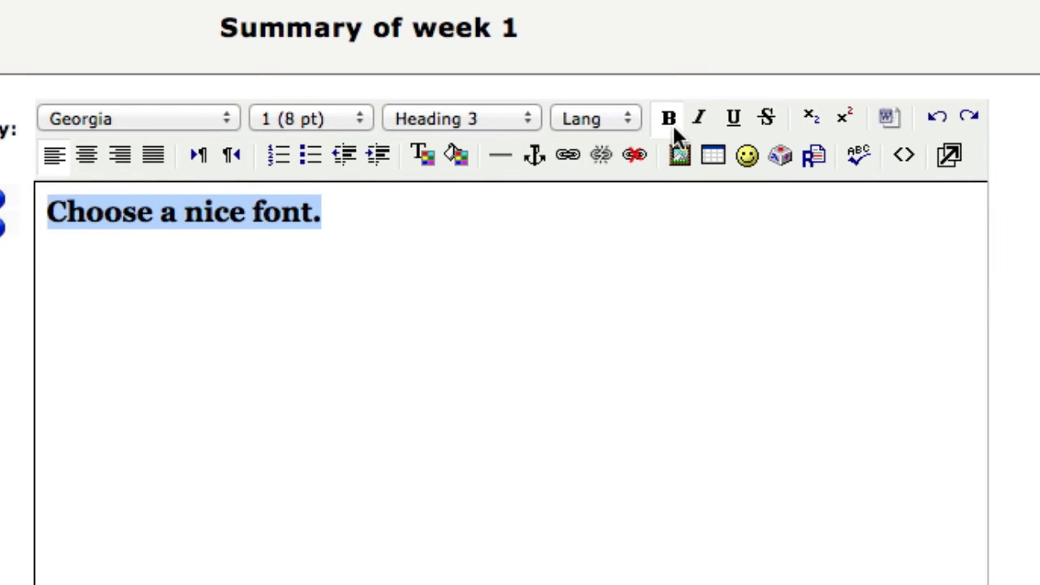
click(702, 120)
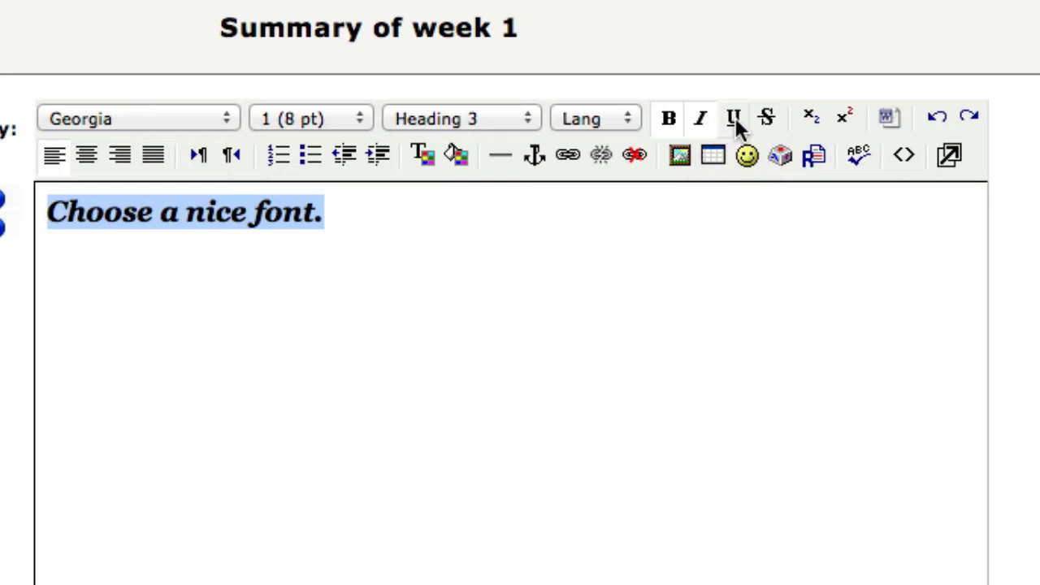
click(736, 121)
click(766, 121)
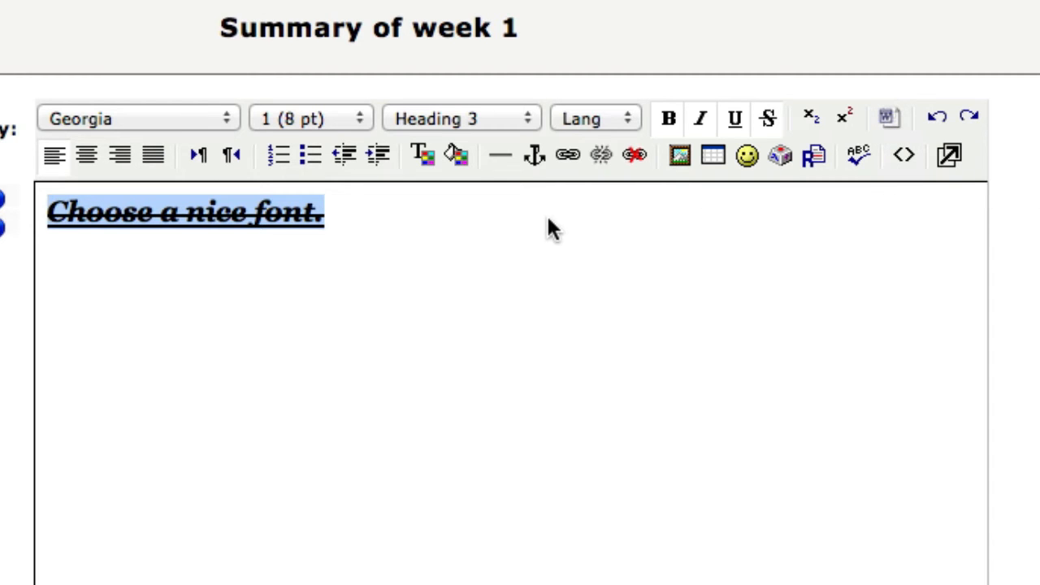
click(464, 214)
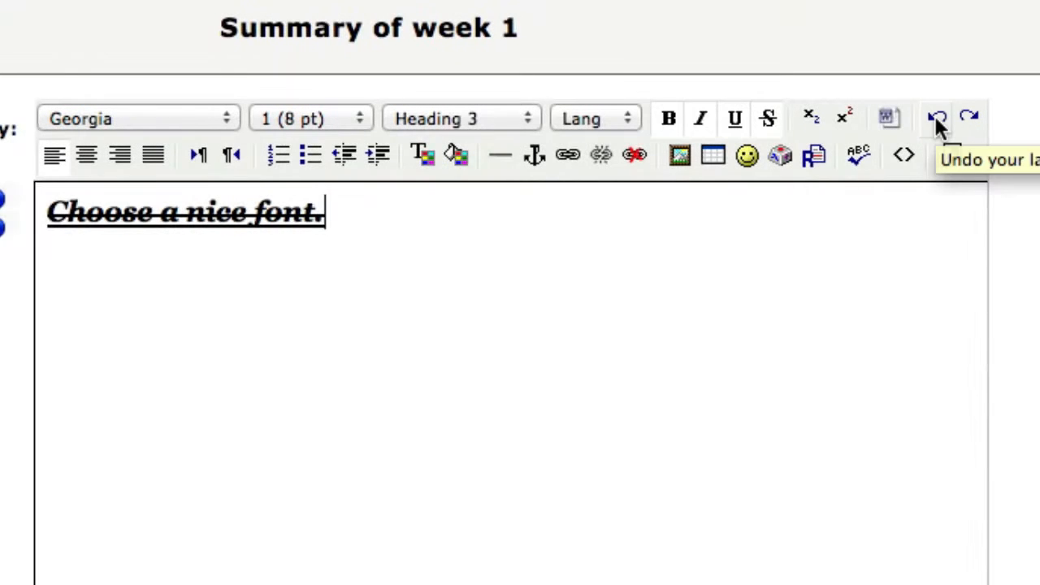
- Undo the character styles, the heading style and the font change on the sentence
click(936, 119)
click(936, 119)
click(936, 119)
click(936, 119)
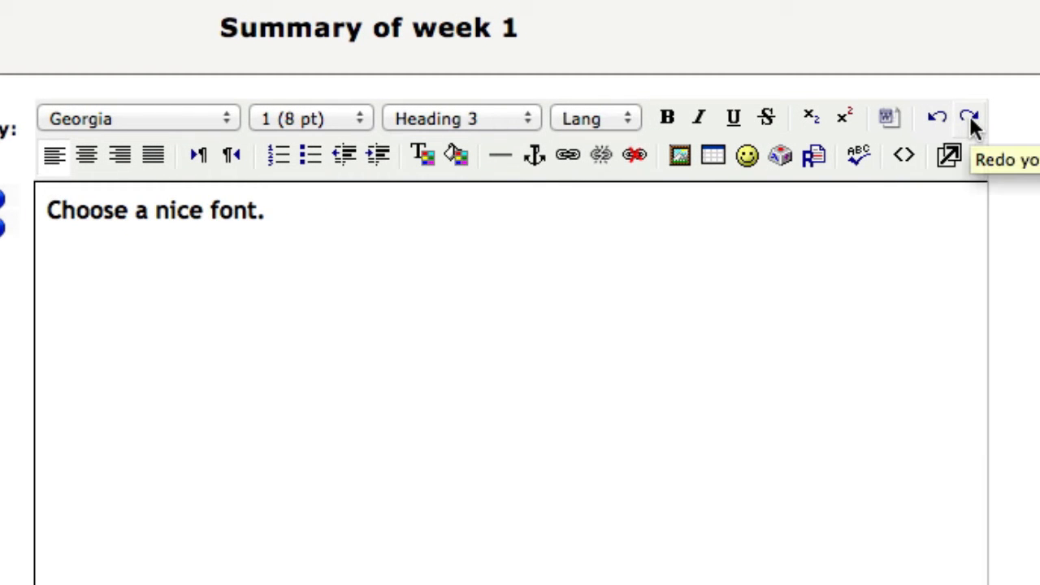
- Redo and undo the formatting changes on the sentence repeatedly, finishing with them undone
click(969, 116)
click(969, 116)
click(942, 115)
click(942, 115)
click(942, 114)
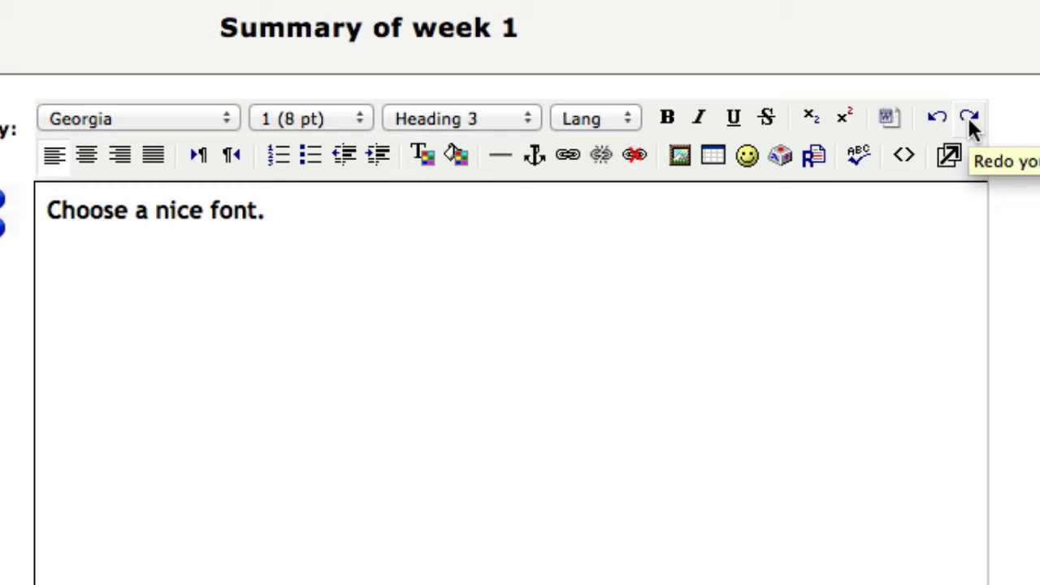
click(969, 117)
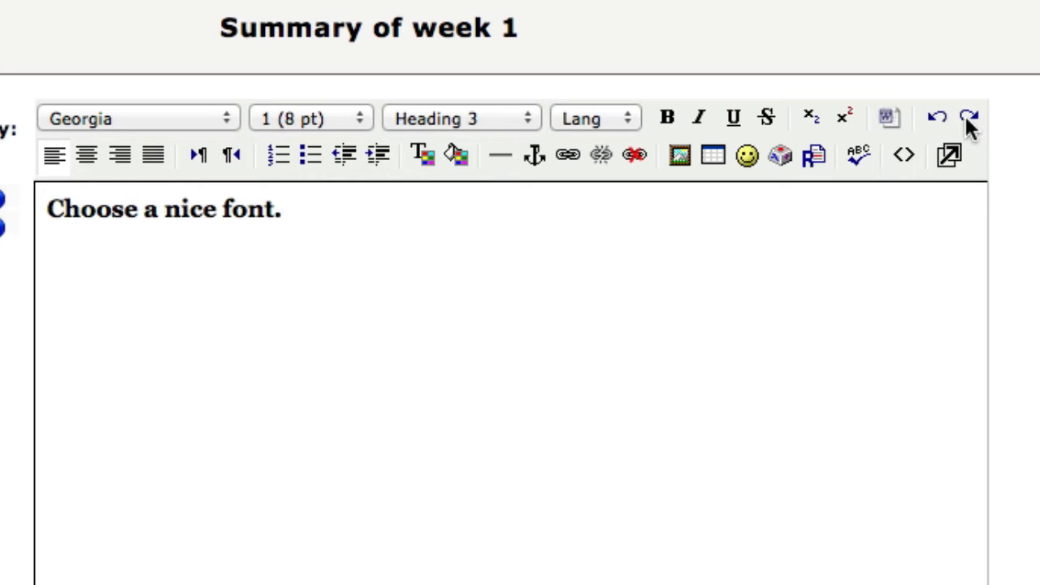
click(969, 117)
click(937, 119)
click(936, 119)
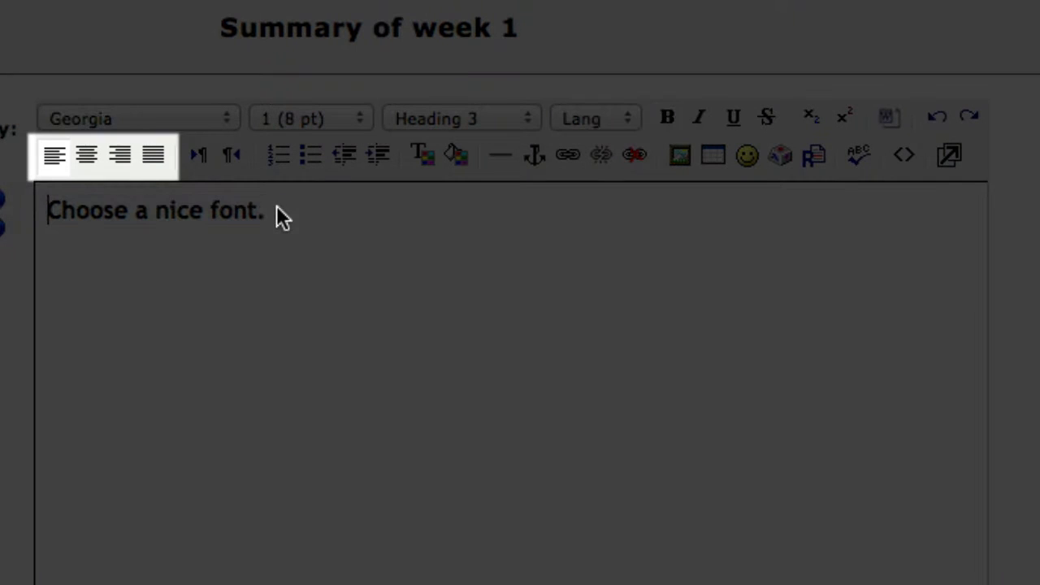
- Try centred, right and full justification on the summary sentence
drag(276, 204, 27, 213)
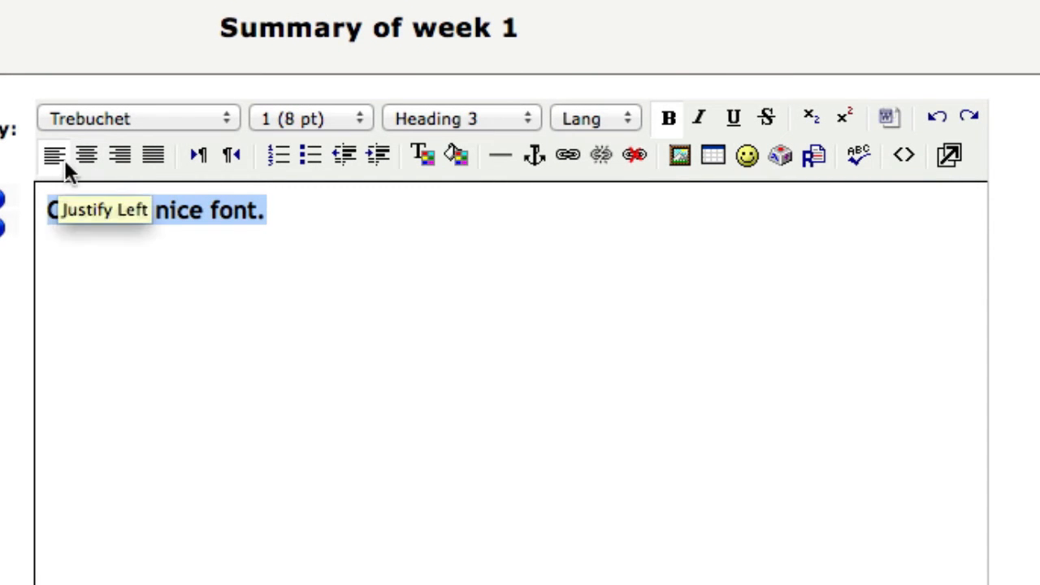
click(86, 157)
click(119, 156)
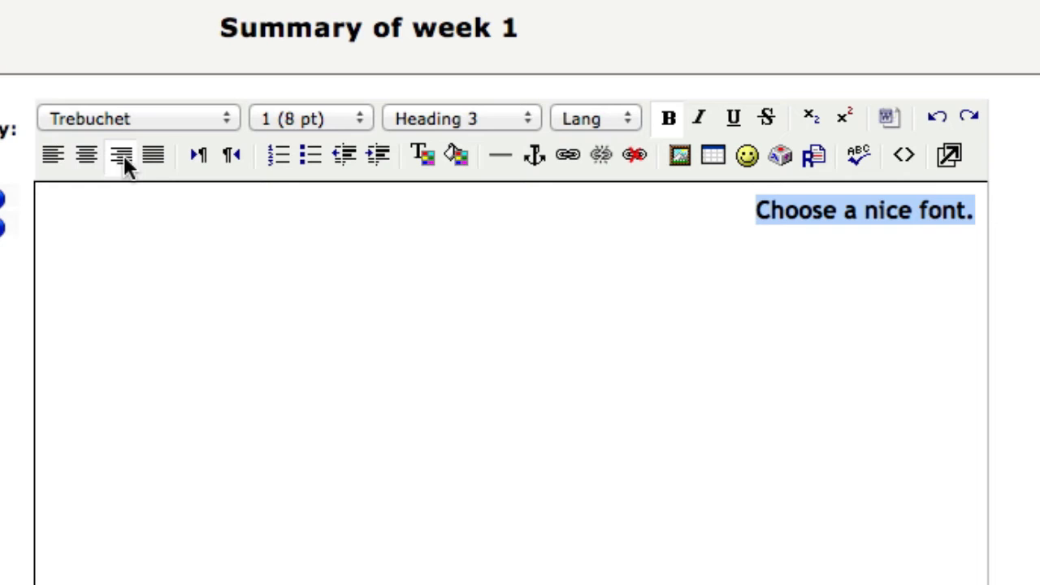
click(150, 153)
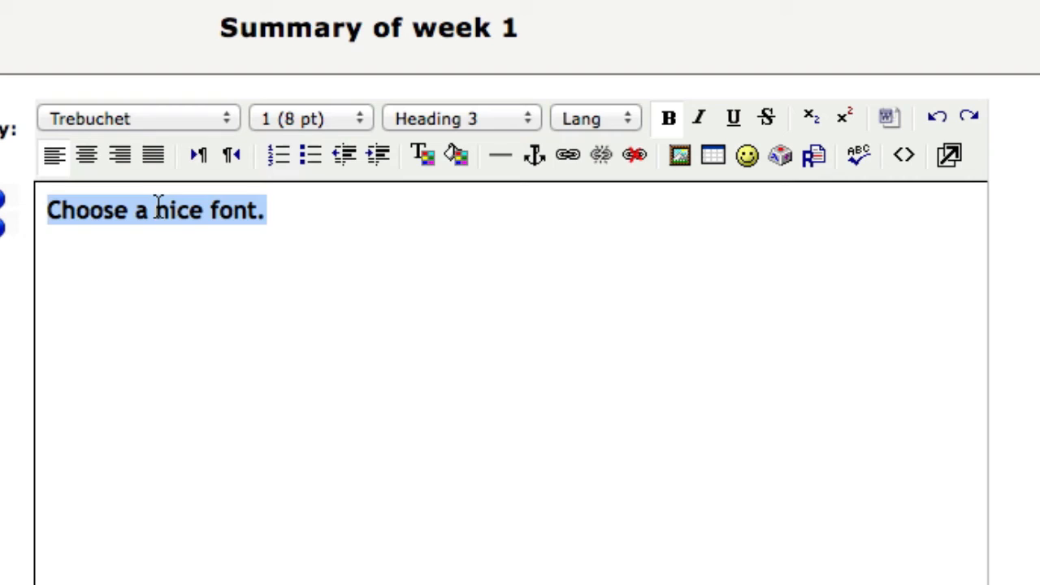
- Insert a line break before "nice font." and turn the two lines into a numbered list item, switched to a bulleted one
click(160, 209)
key(shift+Return)
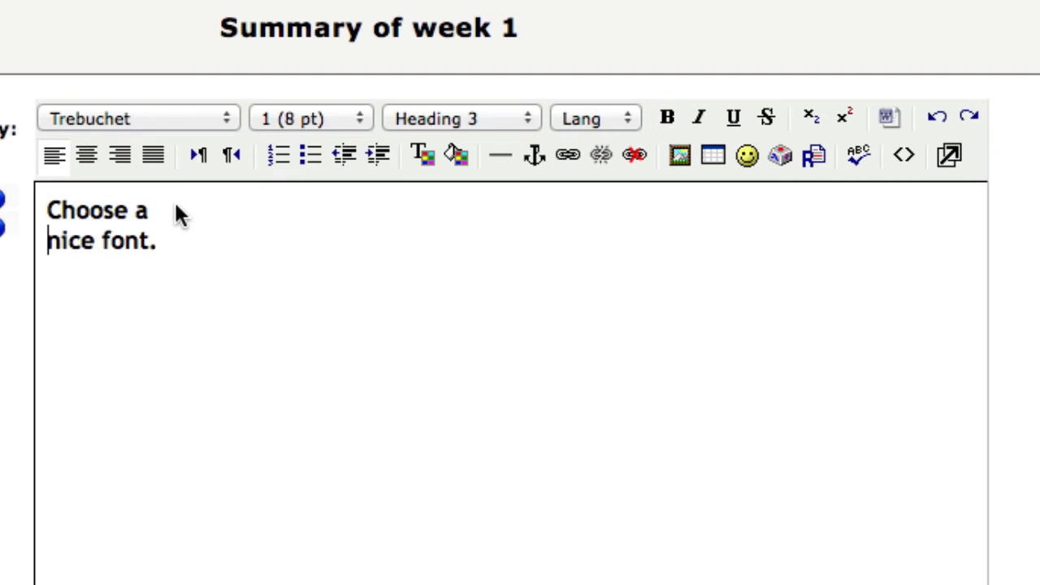
drag(166, 239, 49, 208)
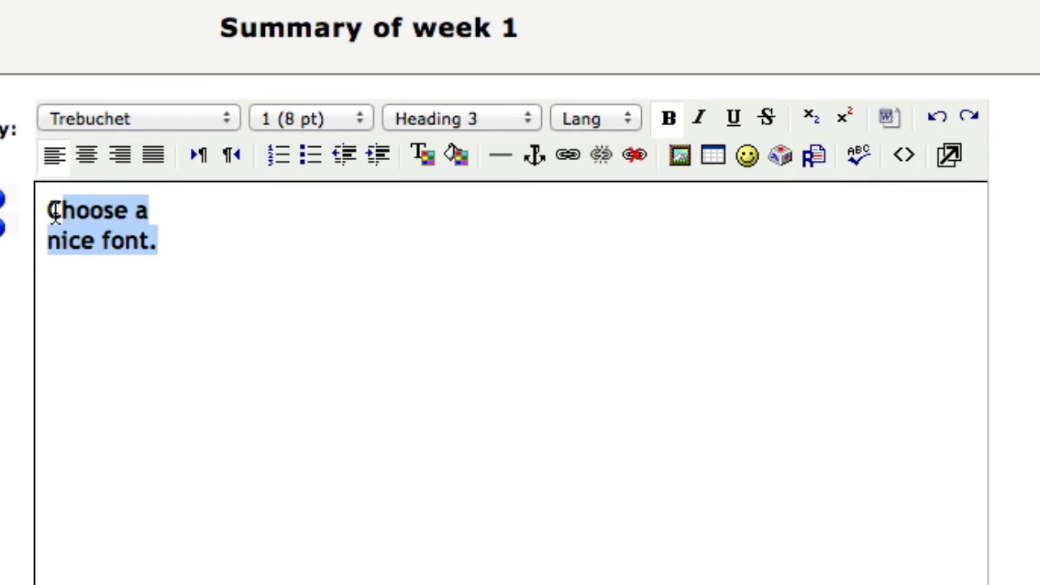
click(278, 156)
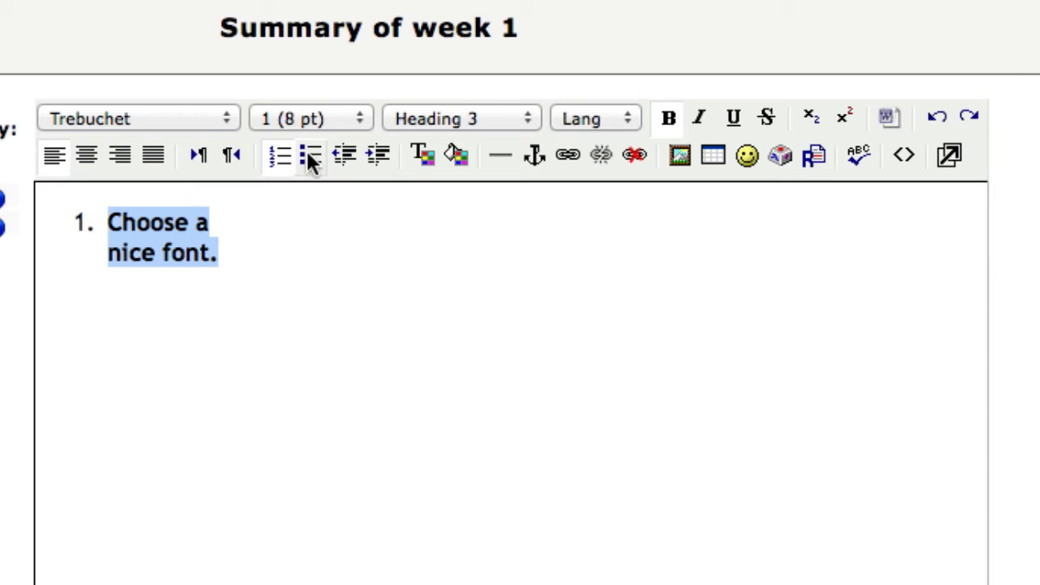
click(311, 160)
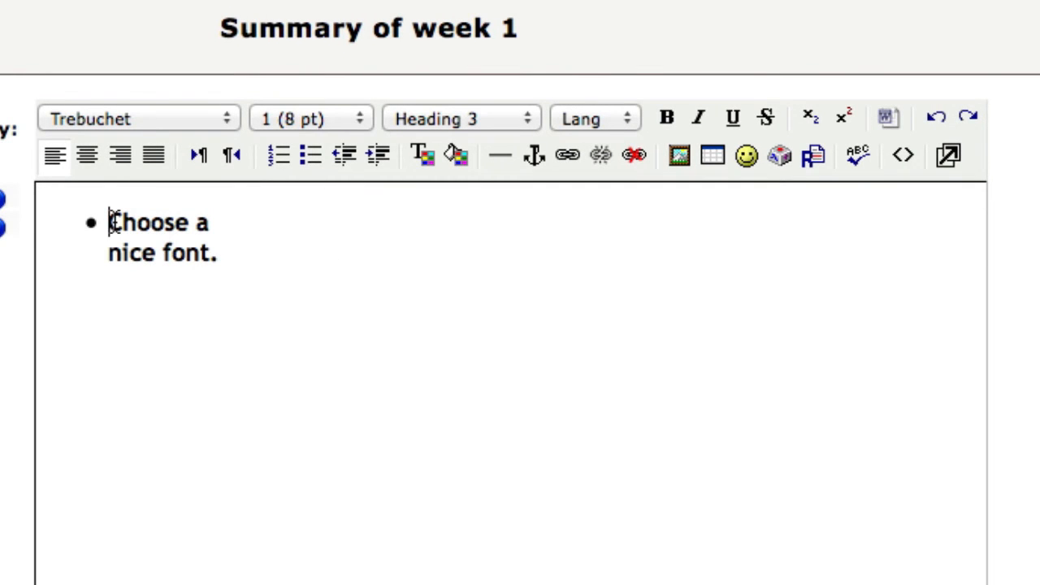
- Set the text color of the bulleted item to grey #666666
drag(110, 222, 222, 242)
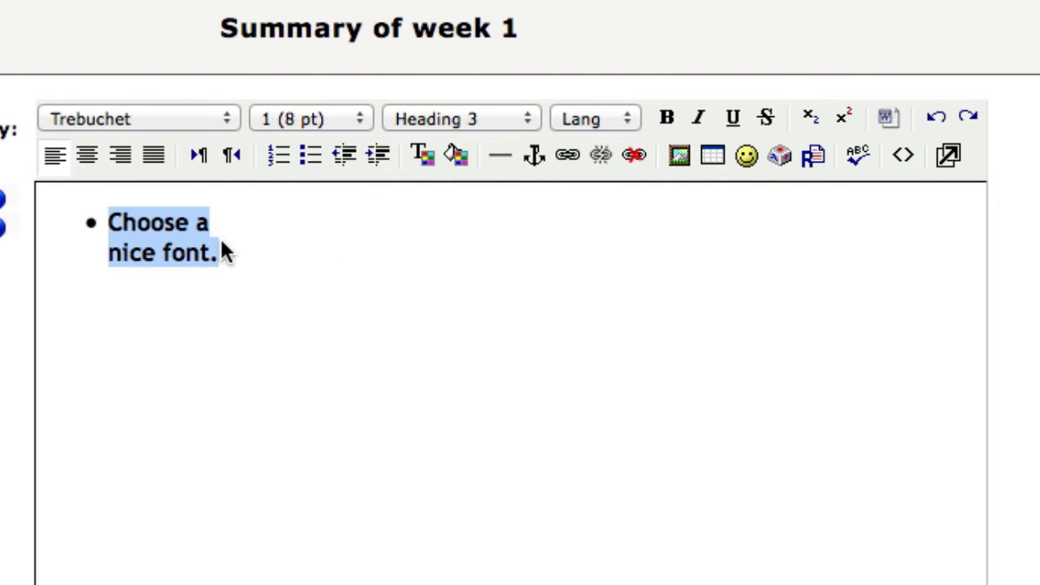
click(431, 162)
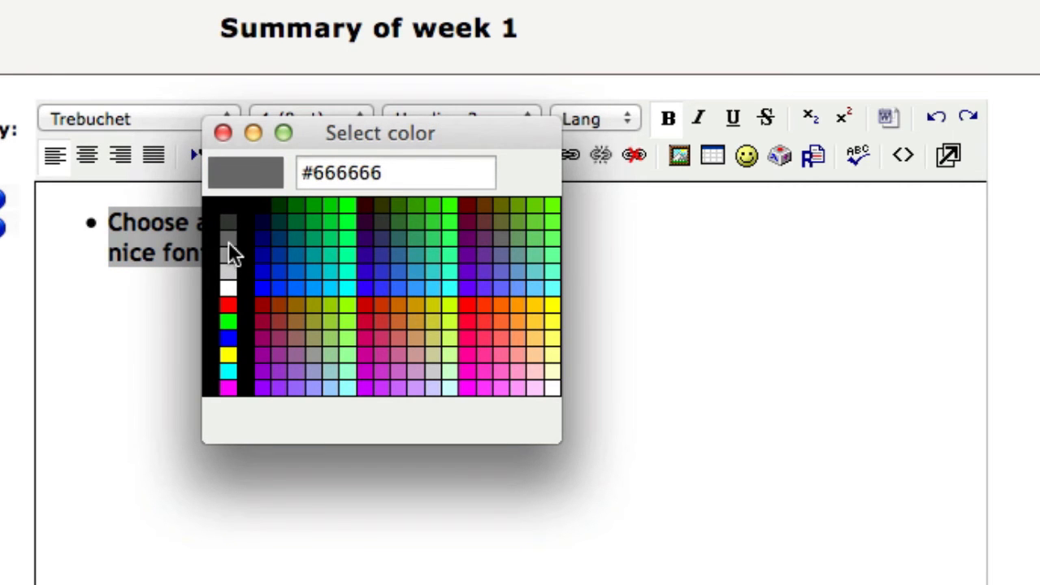
click(228, 238)
click(253, 255)
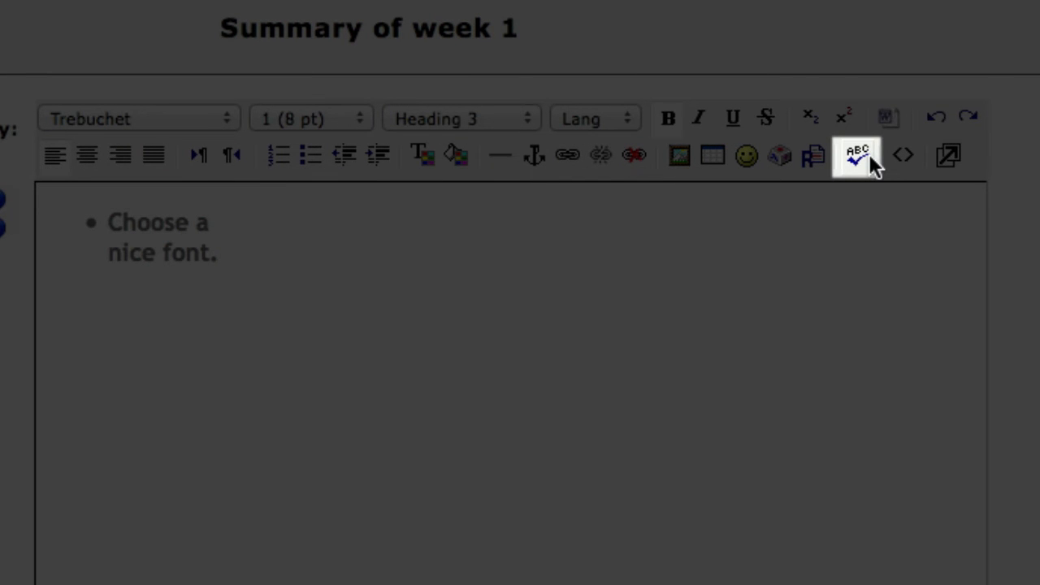
- Misspell "font" as "fontz" in the bullet and correct it to "font" with the spell checker
text(z)
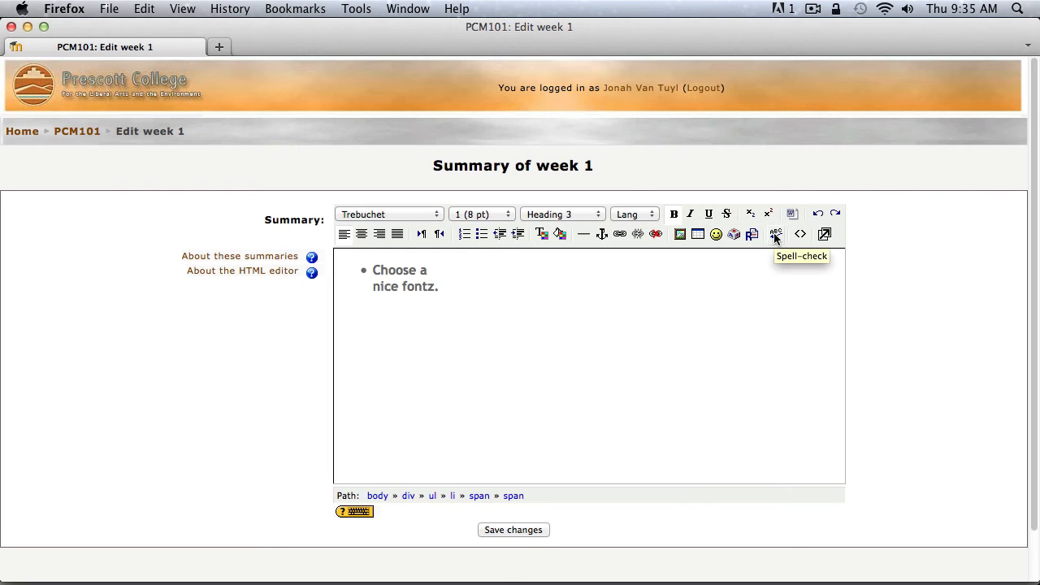
click(774, 236)
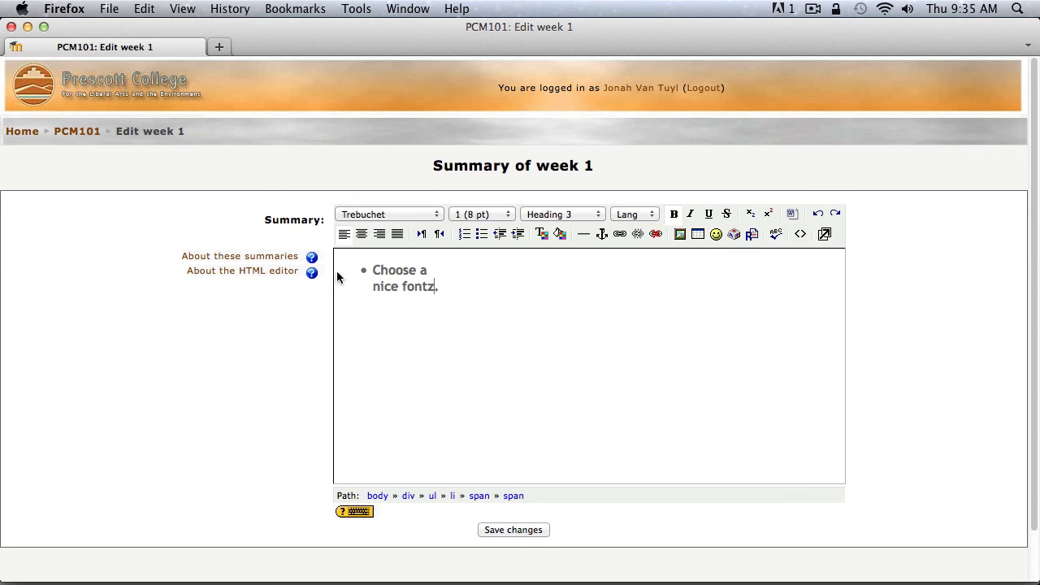
click(775, 235)
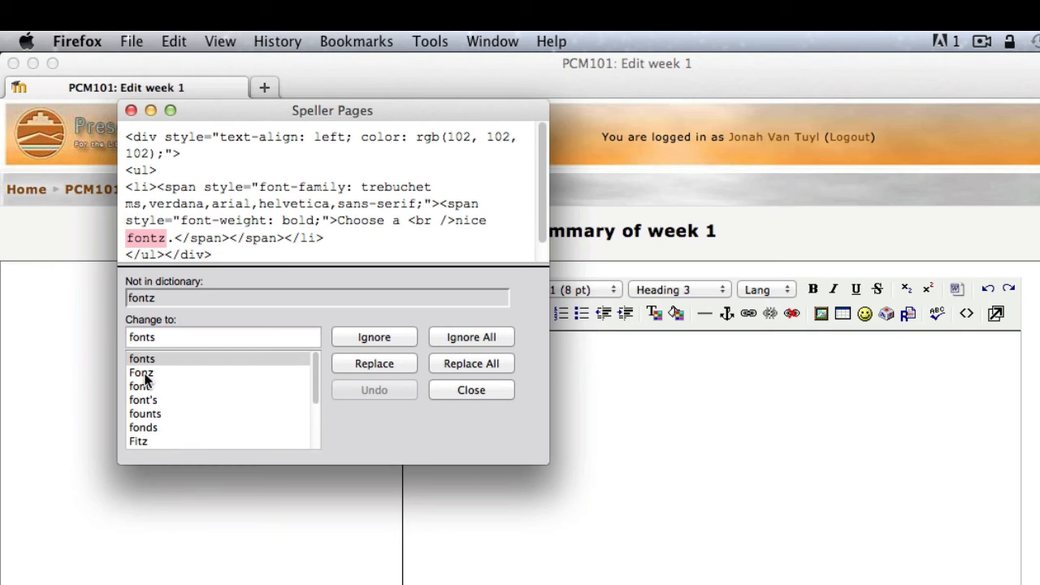
click(143, 386)
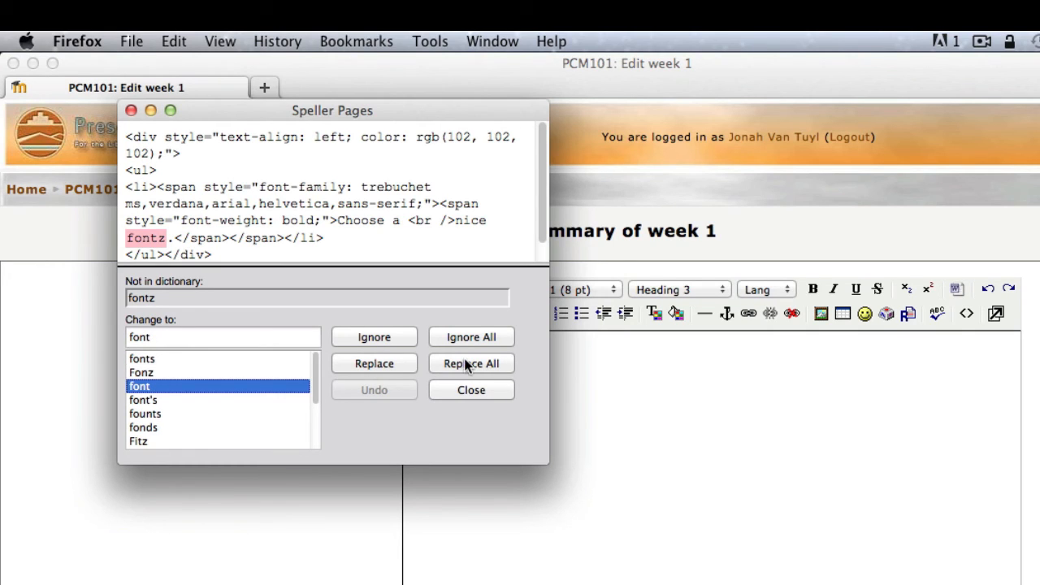
click(385, 363)
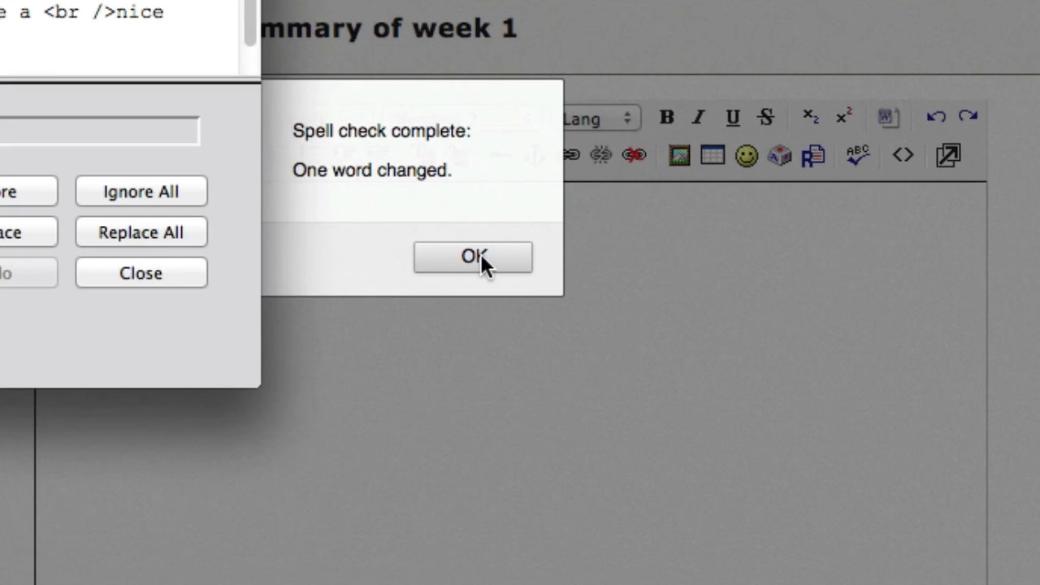
click(693, 378)
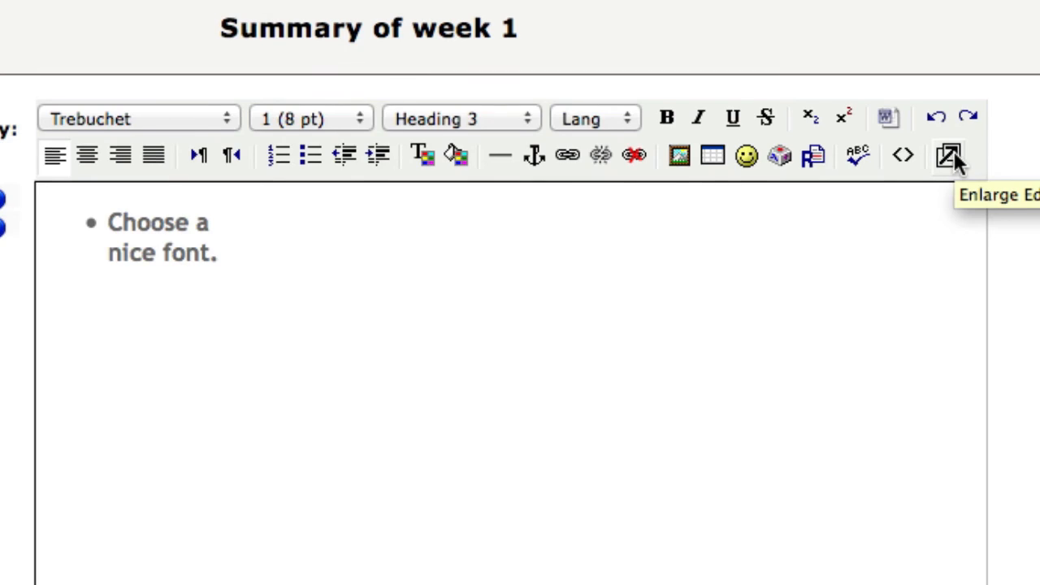
- View the summary in the enlarged editor window and close that window
click(951, 155)
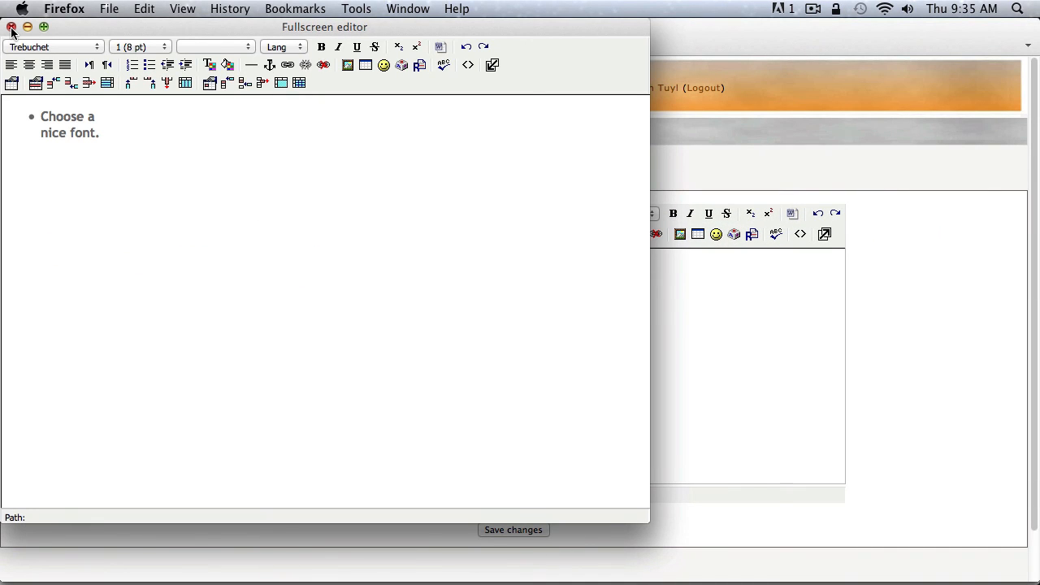
click(12, 28)
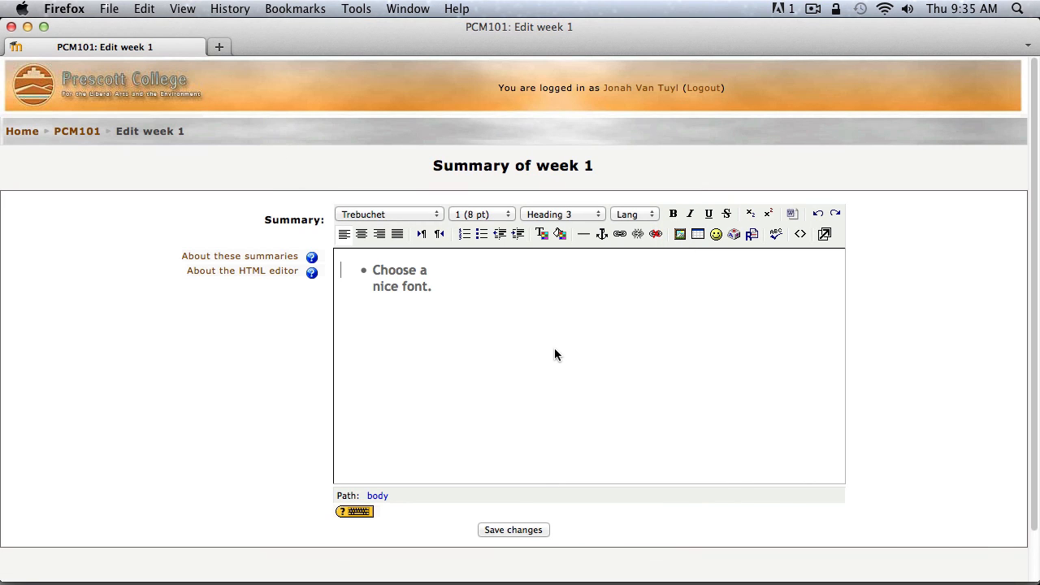